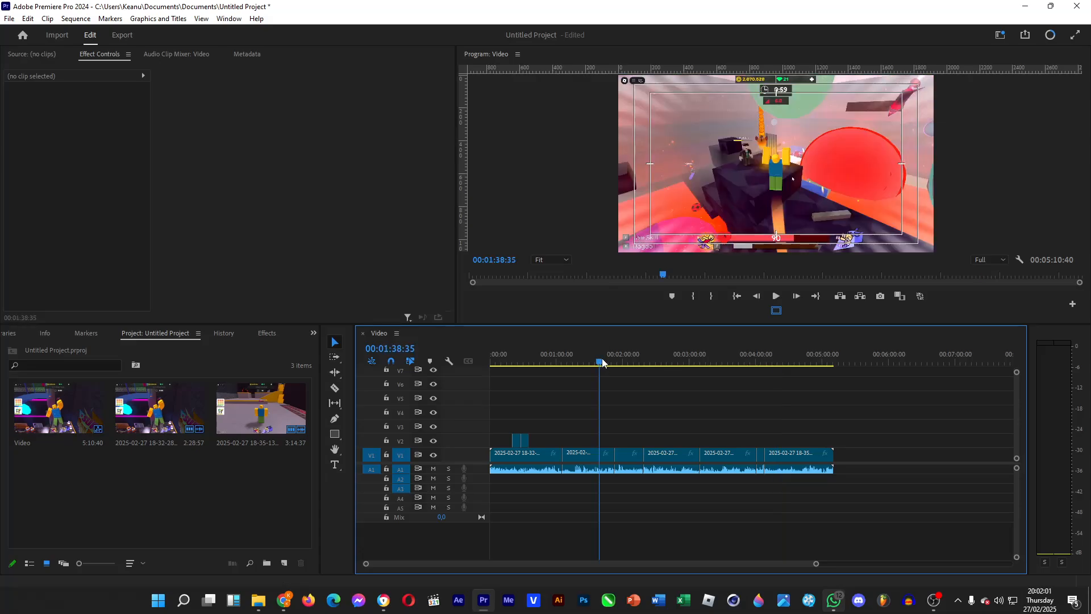
- Review the Video sequence's footage at several points along its timeline
left_click(675, 362)
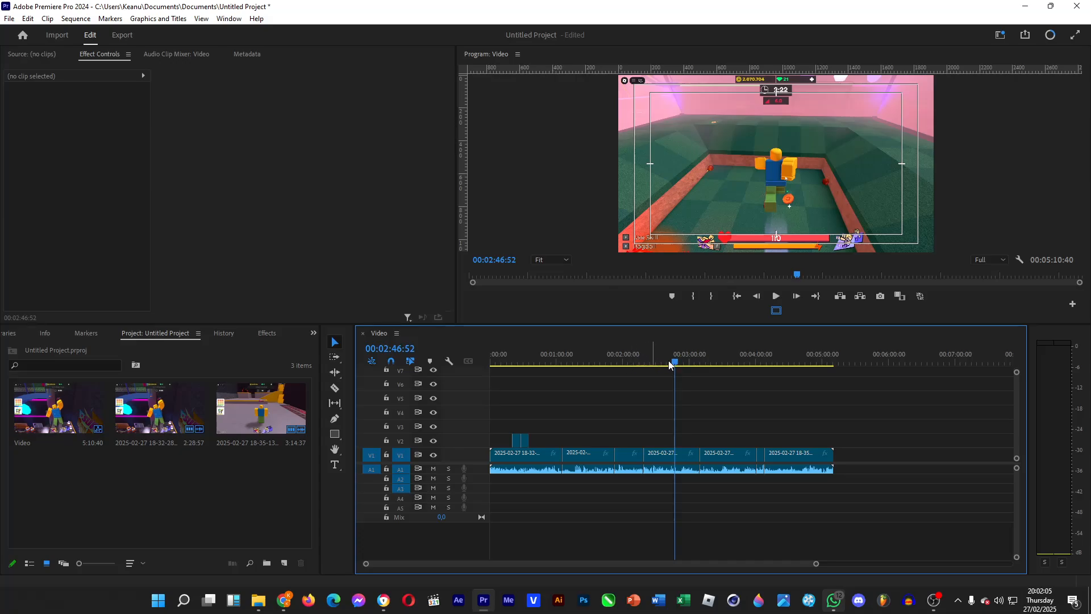
left_click(733, 362)
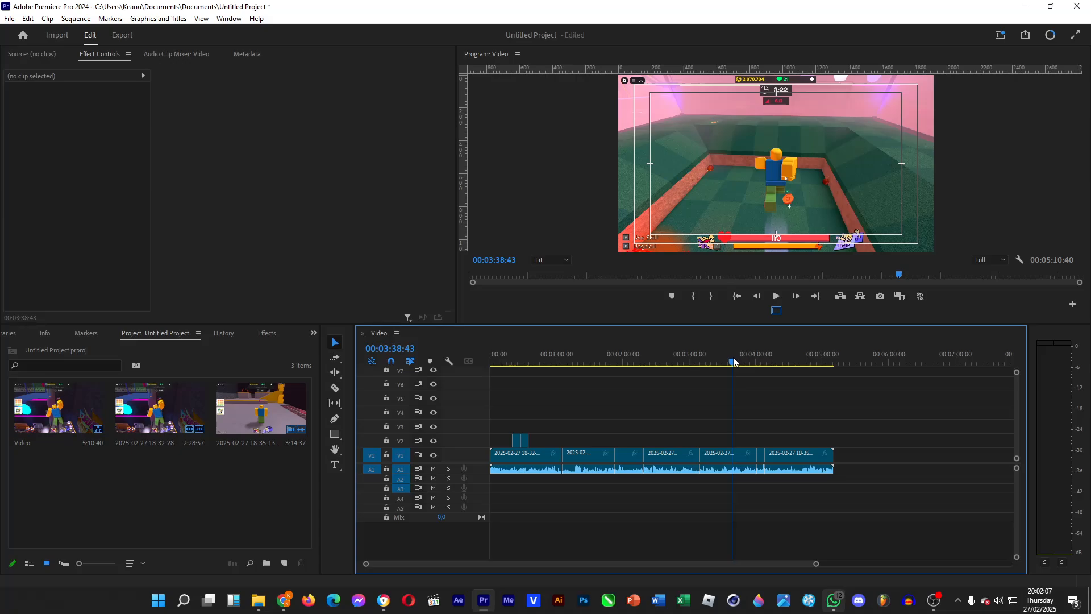
left_click(800, 363)
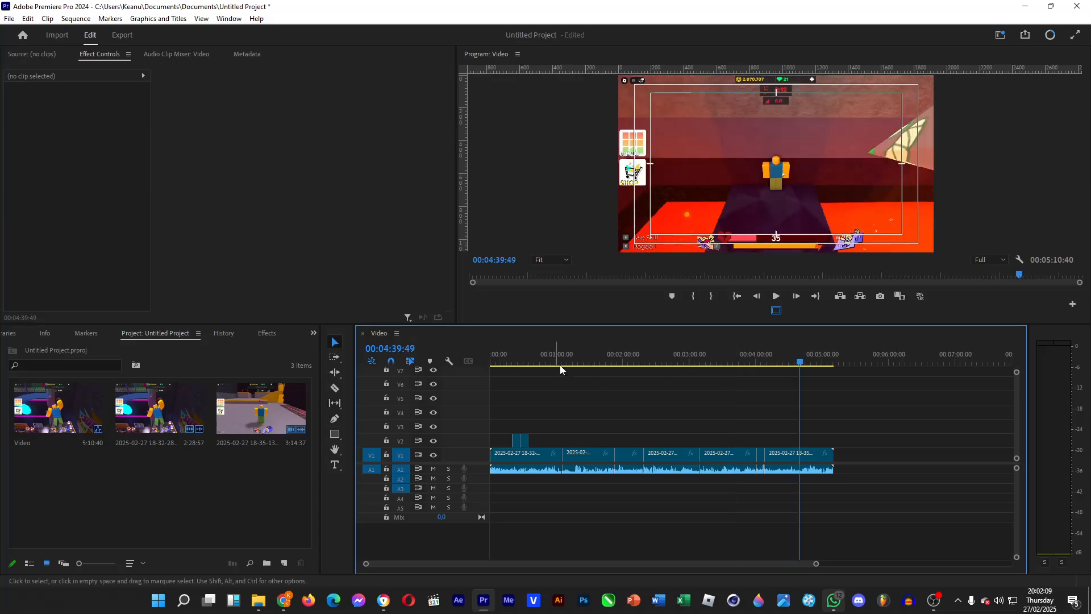
left_click(593, 362)
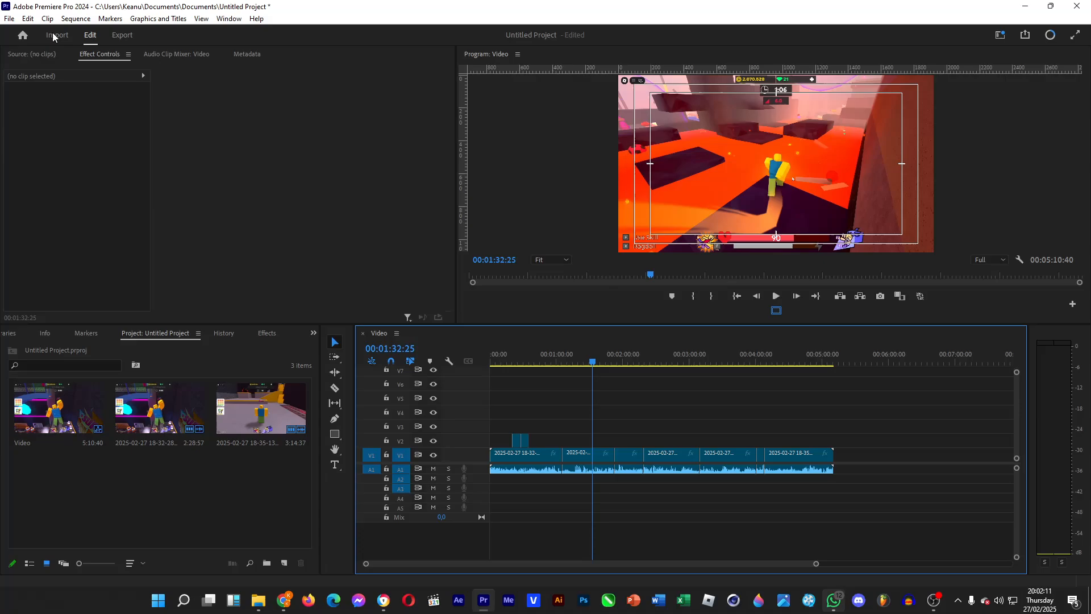
- Open the media export settings for the Video sequence and name the output file Tutorial on Roblox
left_click(8, 19)
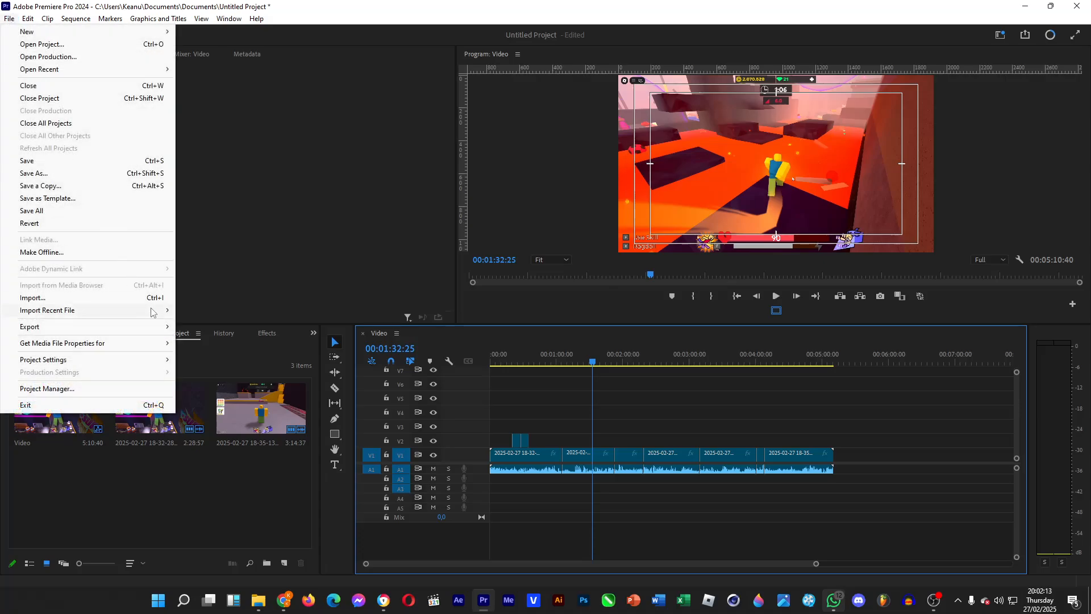
left_click(194, 328)
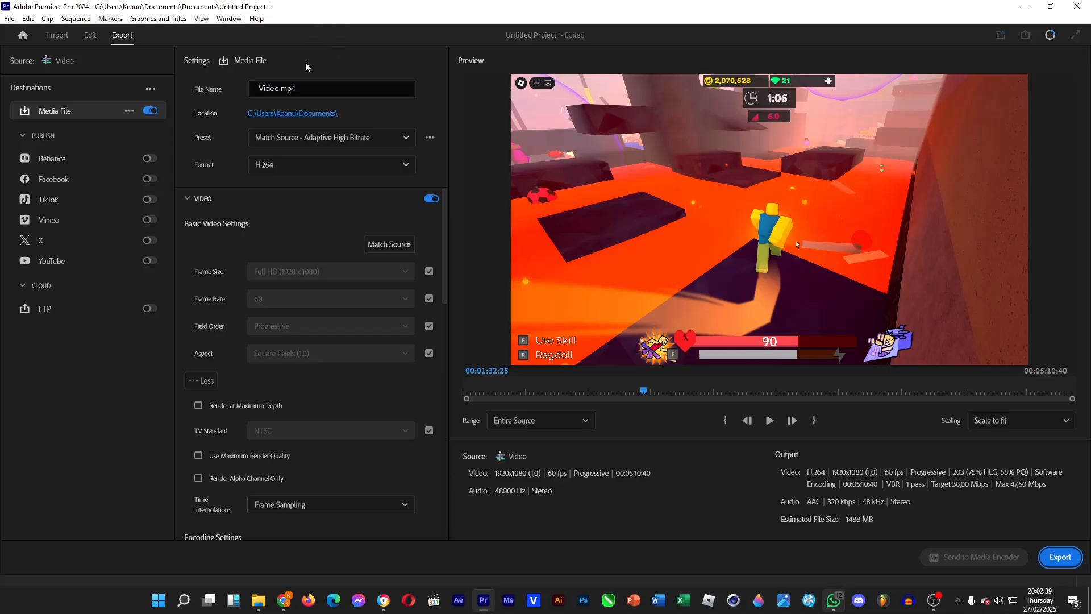
left_click(323, 88)
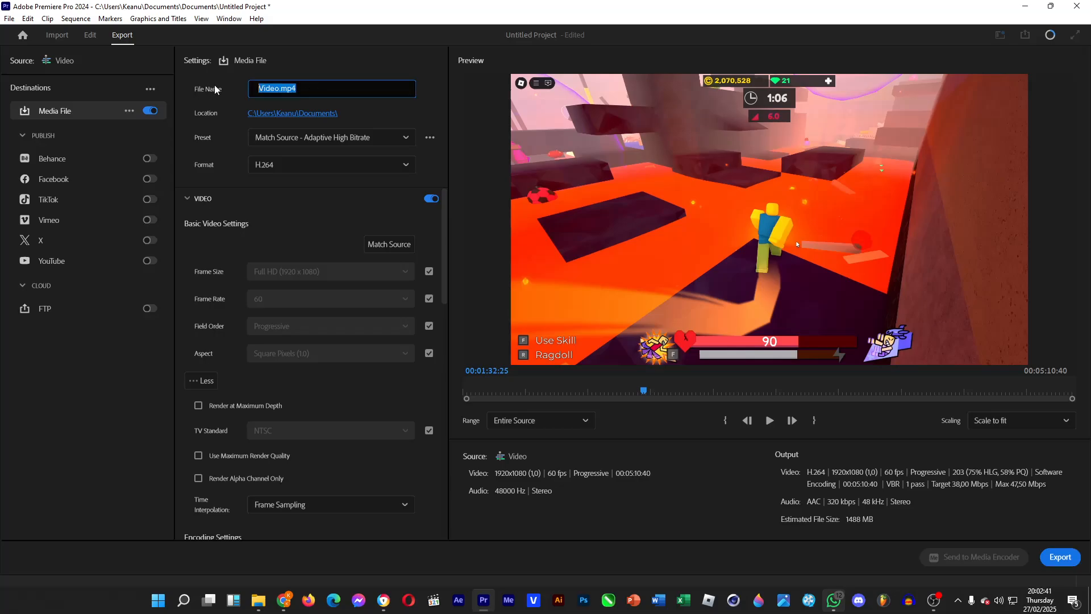
type("TUtorial on ROblo")
key("BackSpace")
key("BackSpace")
key("BackSpace")
key("BackSpace")
type("oblox")
- Set the export format to Apple ProRes MXF OP1a
left_click(327, 165)
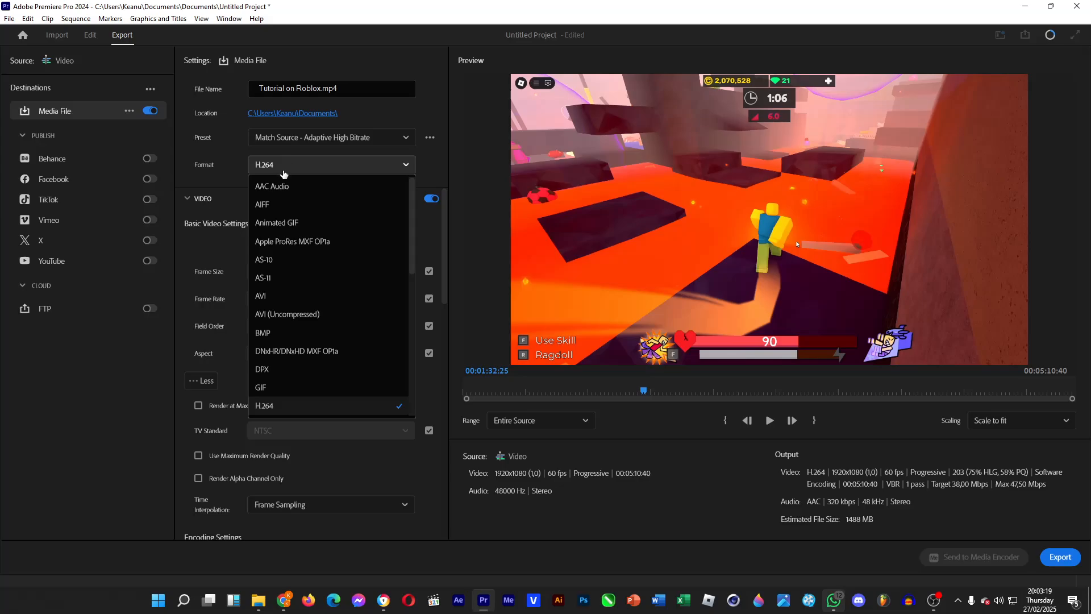
scroll(332, 326, "down", 1)
scroll(332, 326, "up", 1)
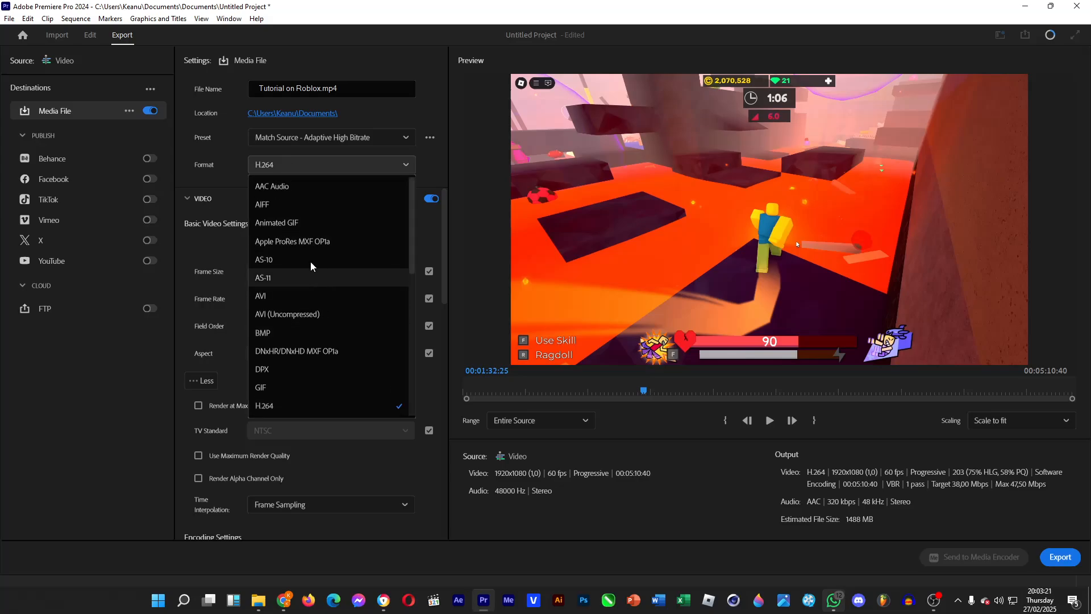
left_click(290, 166)
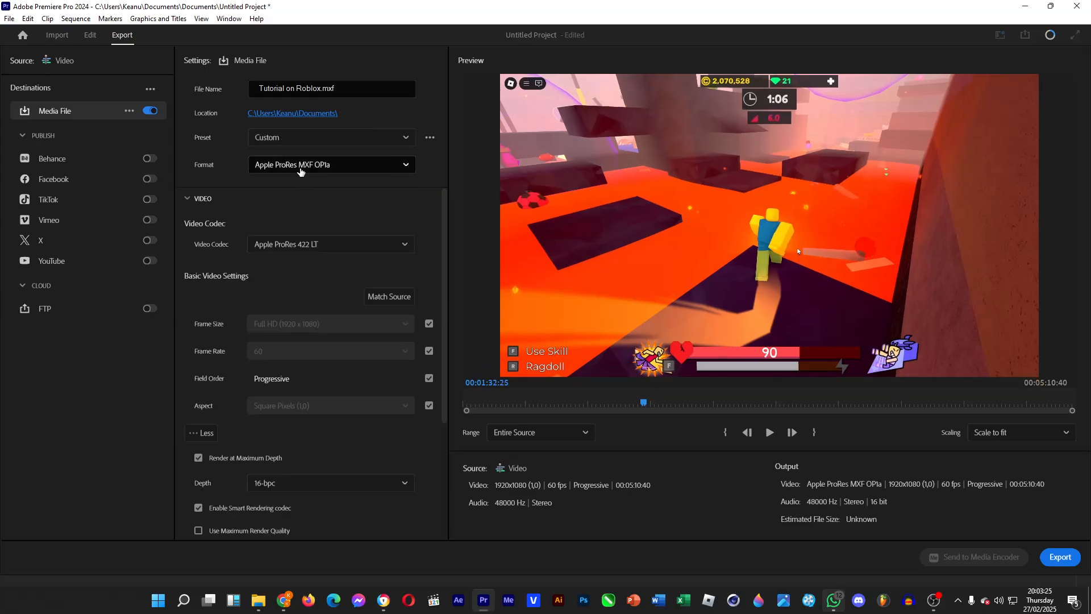
- Set the export's video codec to Apple ProRes 422 HQ
left_click(402, 245)
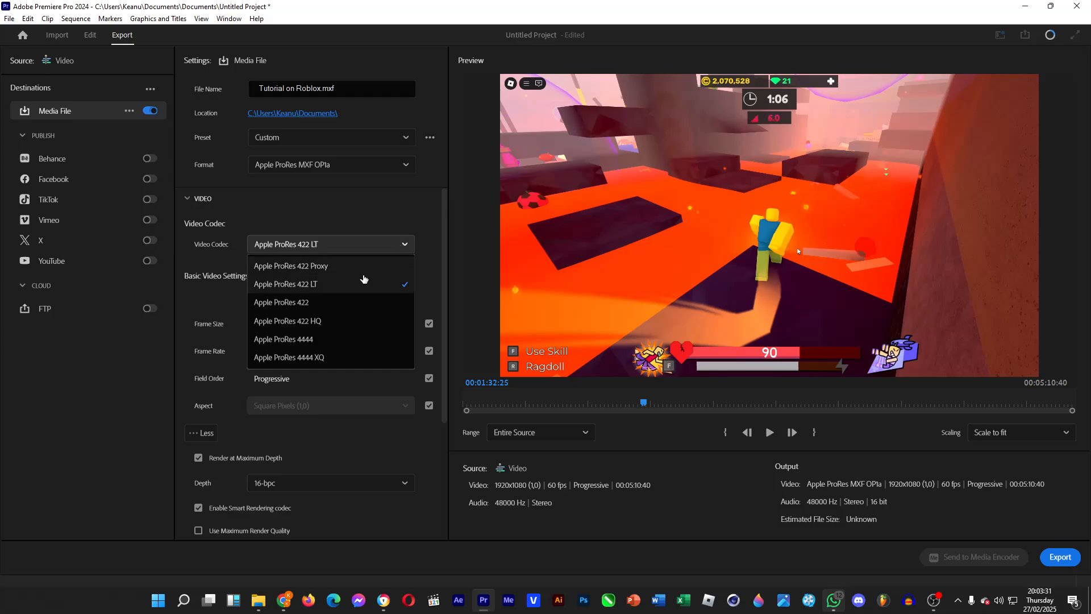
left_click(345, 322)
left_click(358, 247)
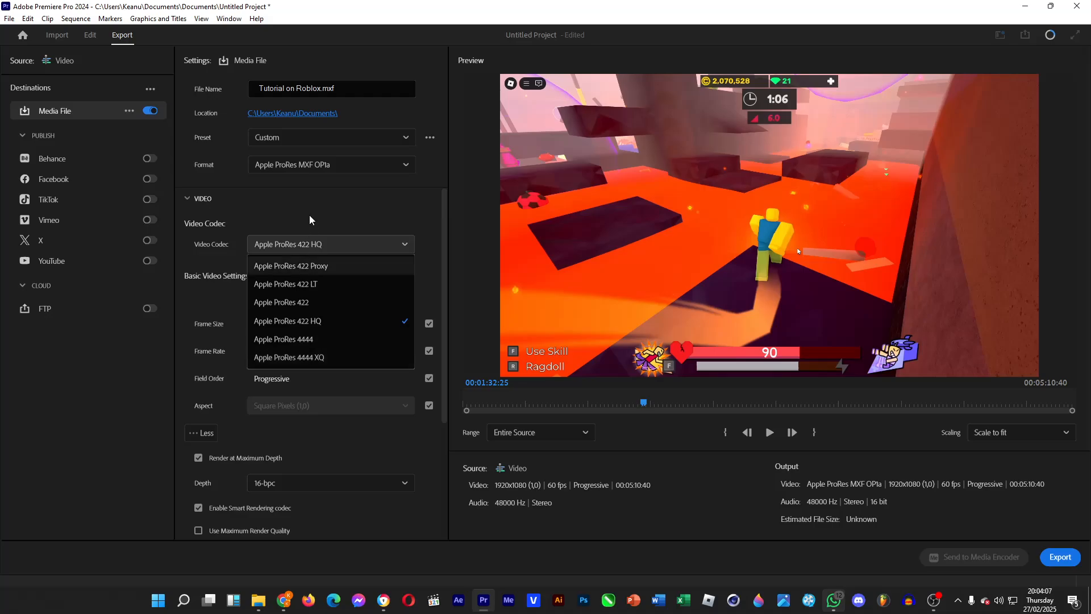
left_click(336, 322)
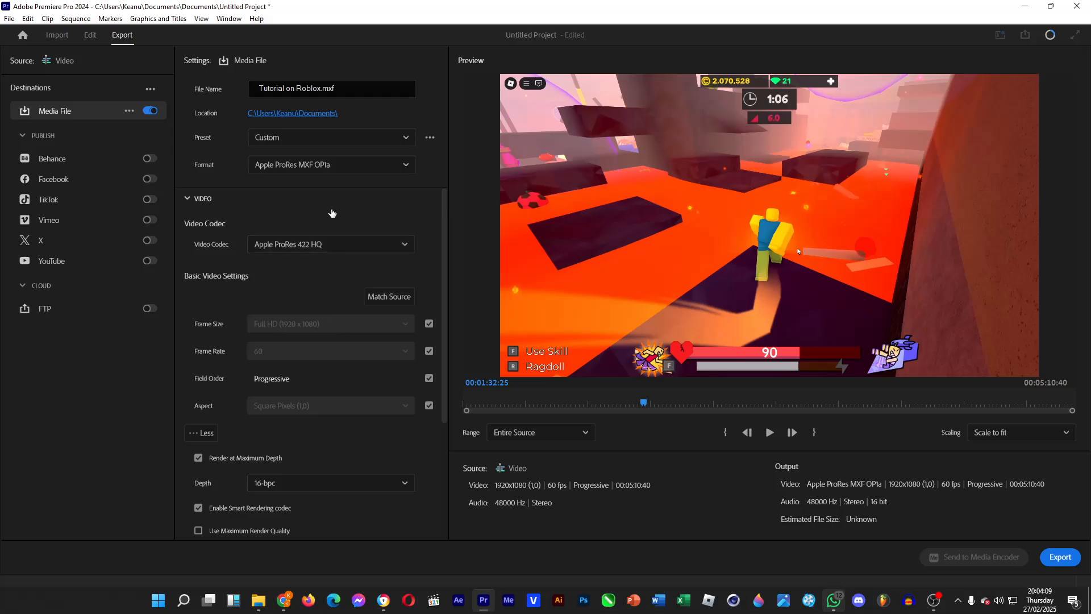
- Unlink the frame size from the source, review the available sizes, and restore source matching
left_click(429, 324)
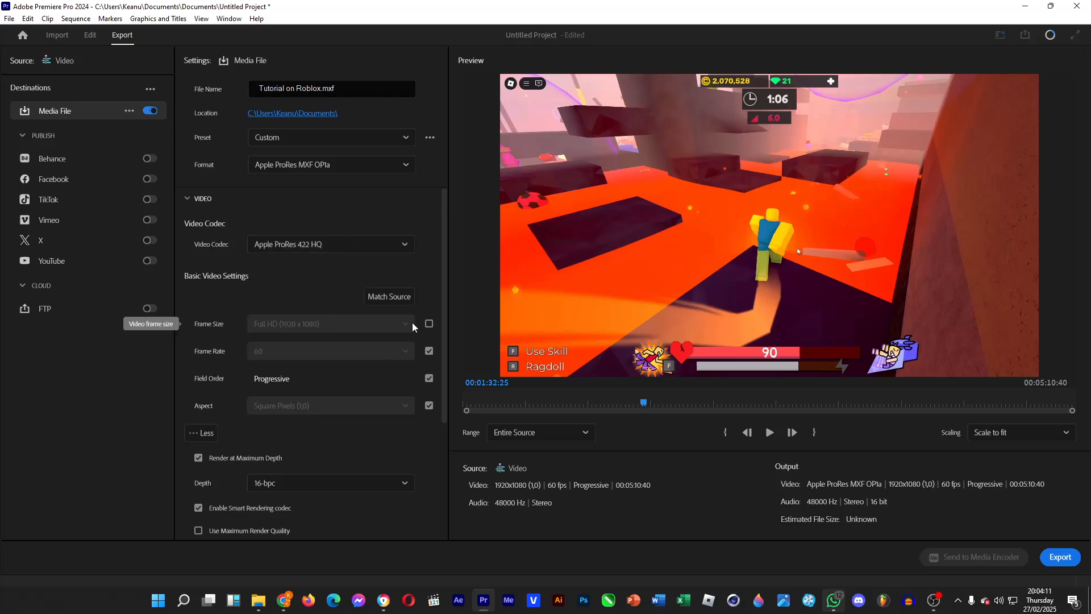
left_click(410, 324)
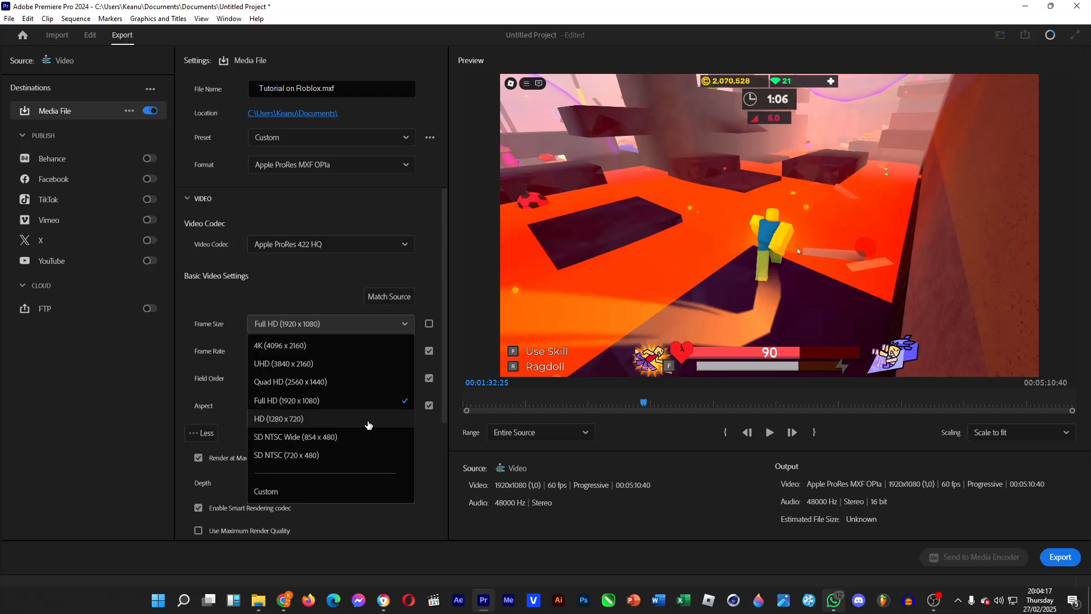
left_click(323, 291)
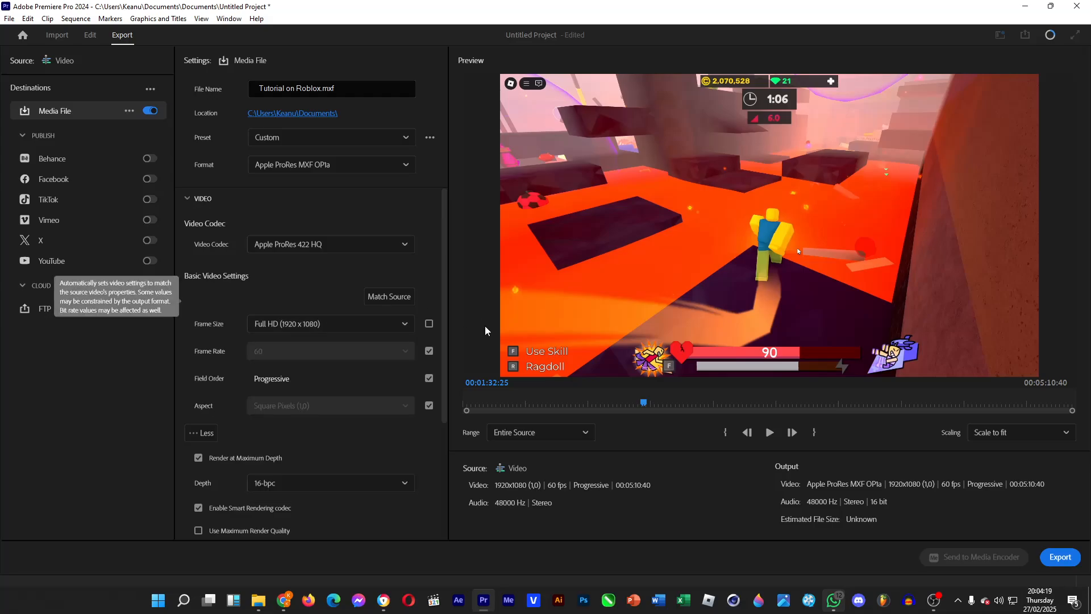
left_click(429, 325)
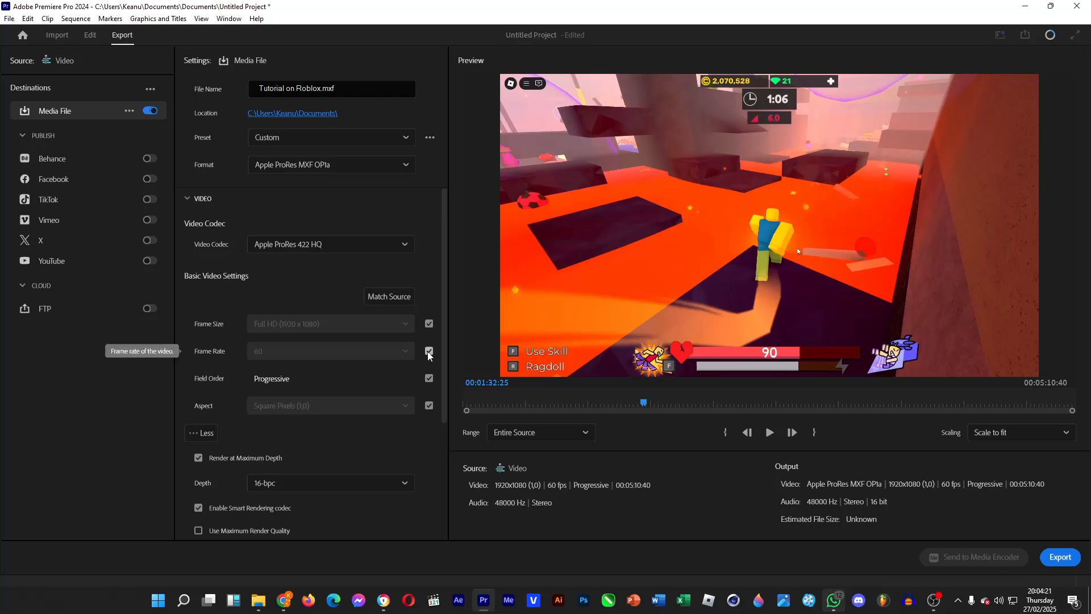
- Try a frame rate of 30 for the export, then restore matching to the source frame rate
left_click(429, 351)
left_click(407, 353)
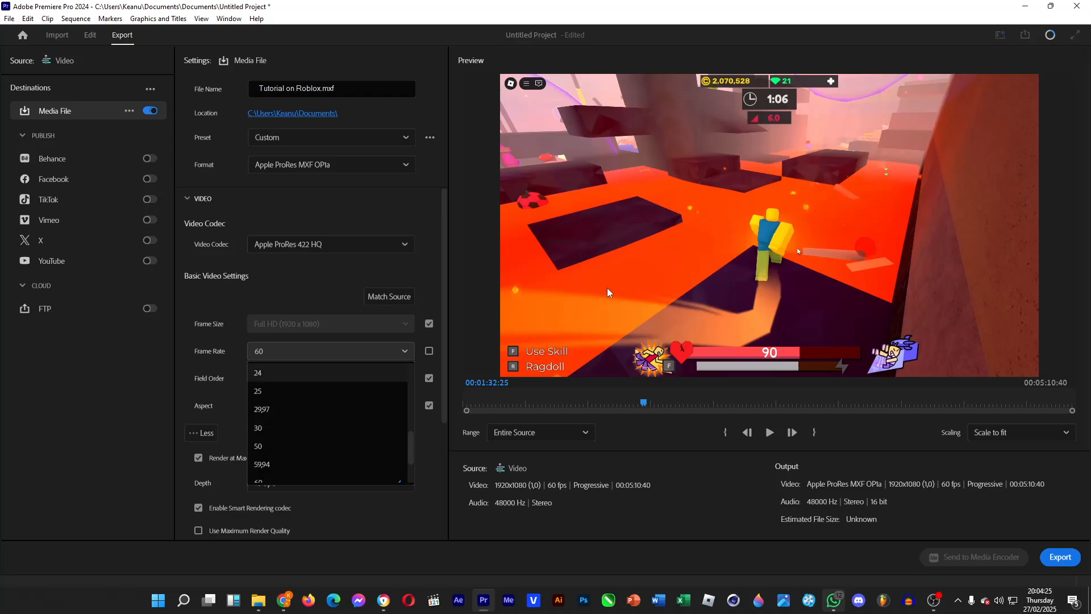
left_click(307, 434)
left_click(377, 350)
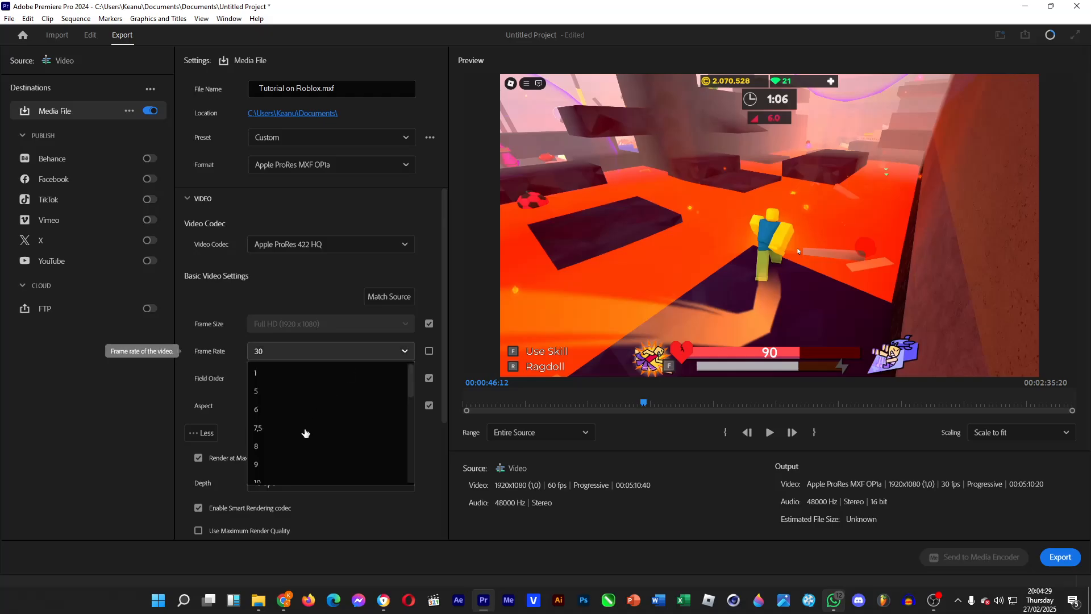
scroll(292, 452, "up", 2)
scroll(403, 407, "down", 5)
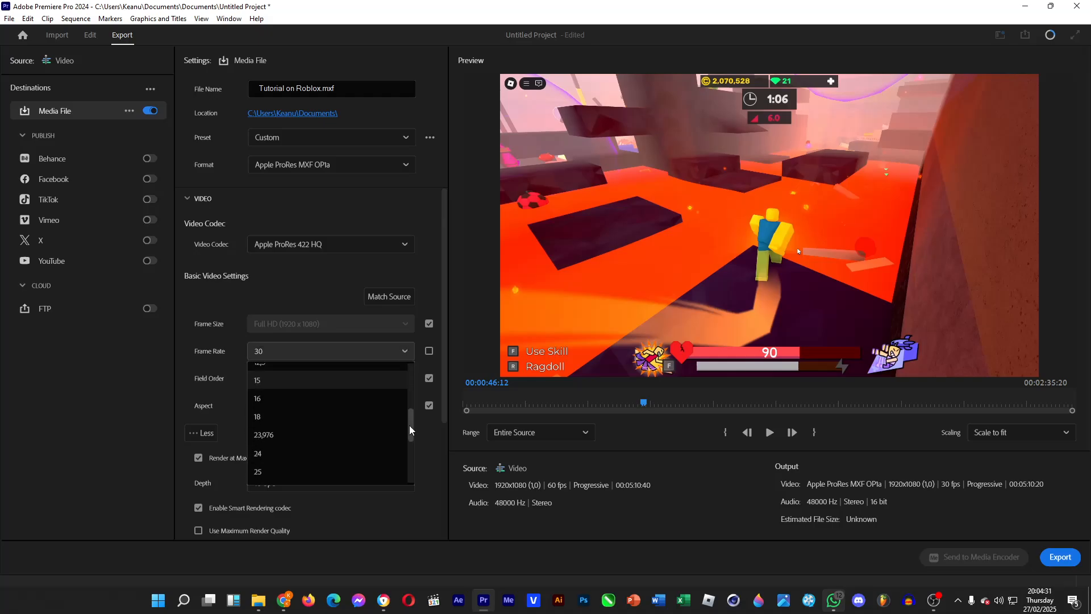
left_click(314, 419)
left_click(429, 351)
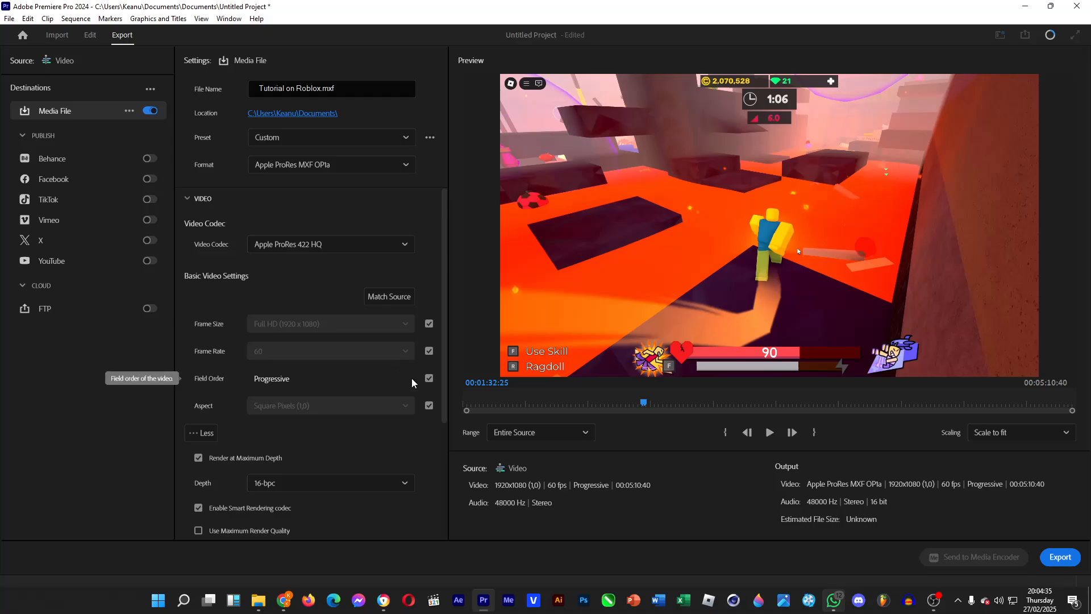
- Examine the field order and the additional rendering options in the video export settings
left_click(429, 378)
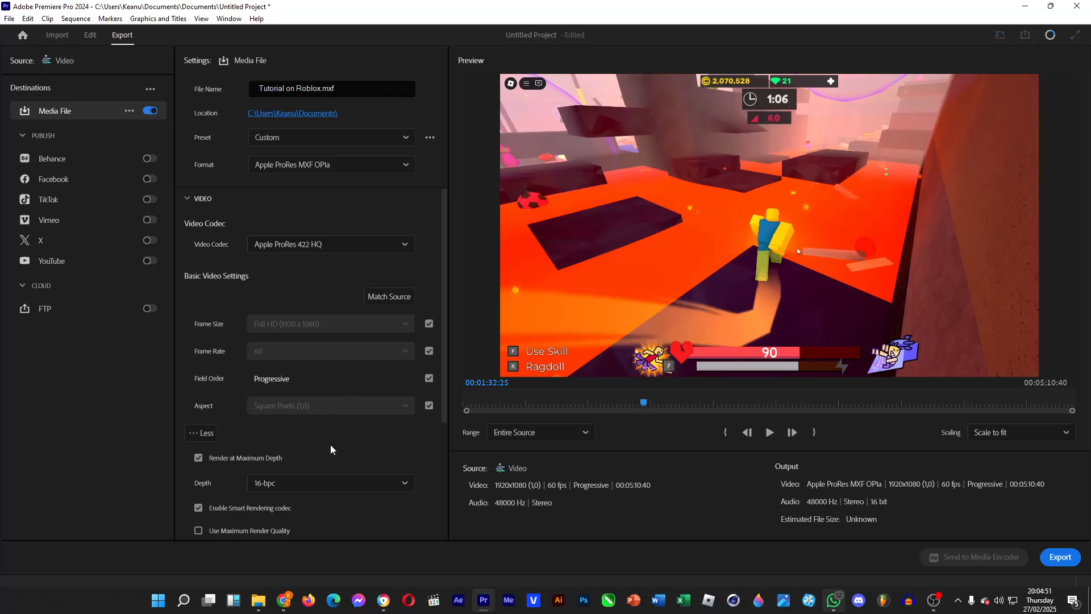
scroll(370, 435, "down", 3)
scroll(373, 437, "down", 1)
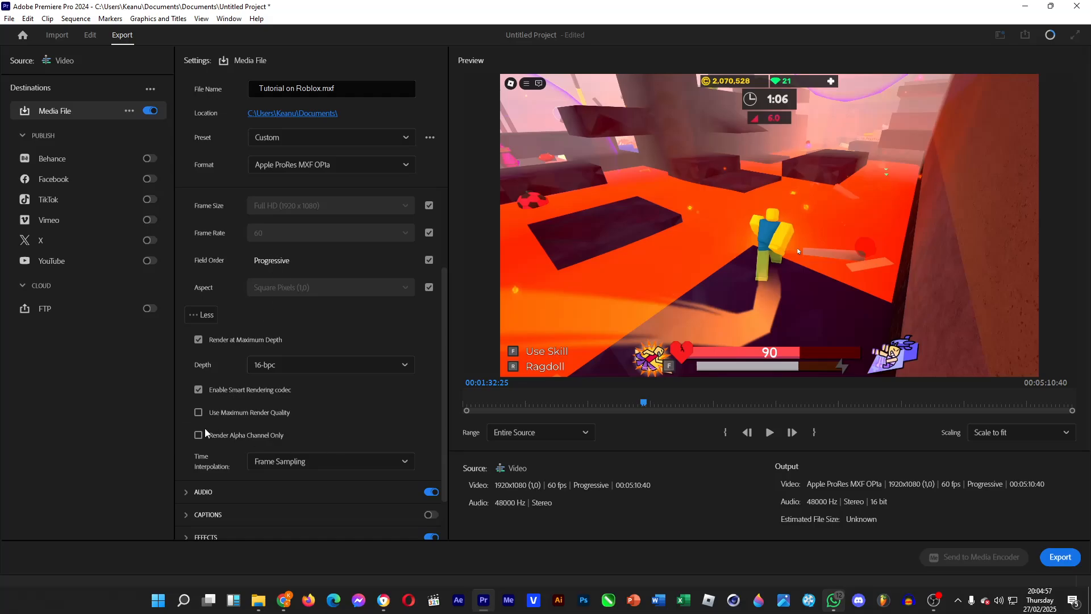
scroll(375, 416, "down", 1)
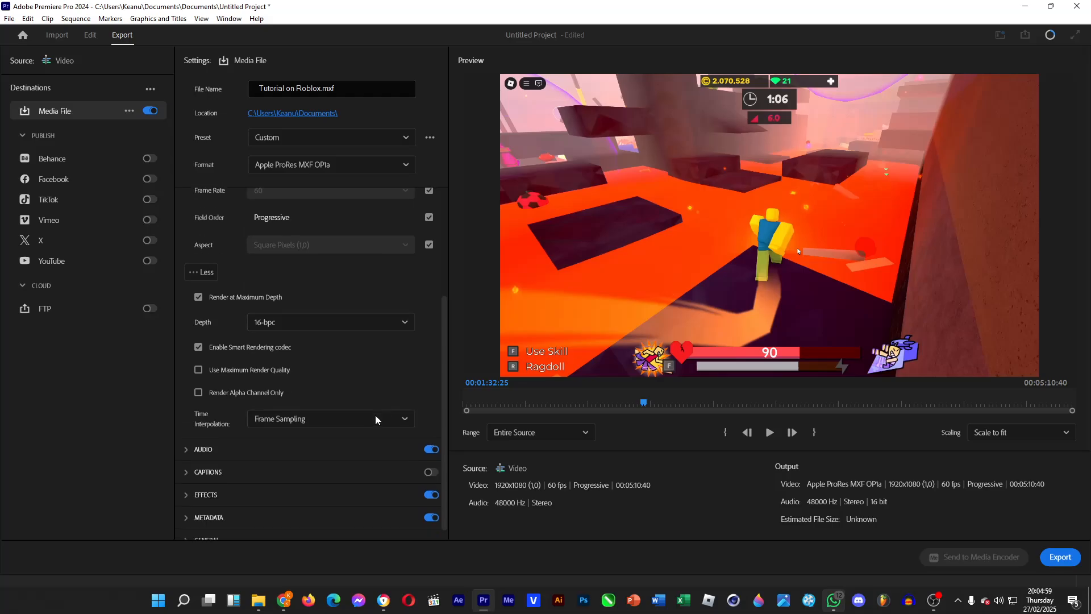
- Examine the channel and sample size choices in the audio export settings
left_click(197, 450)
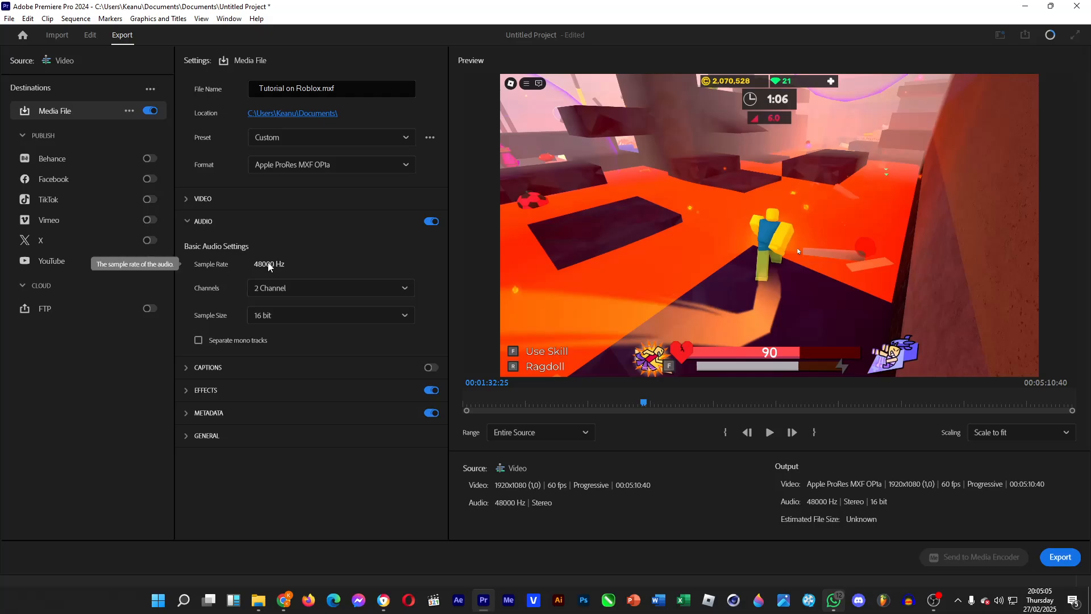
left_click(308, 289)
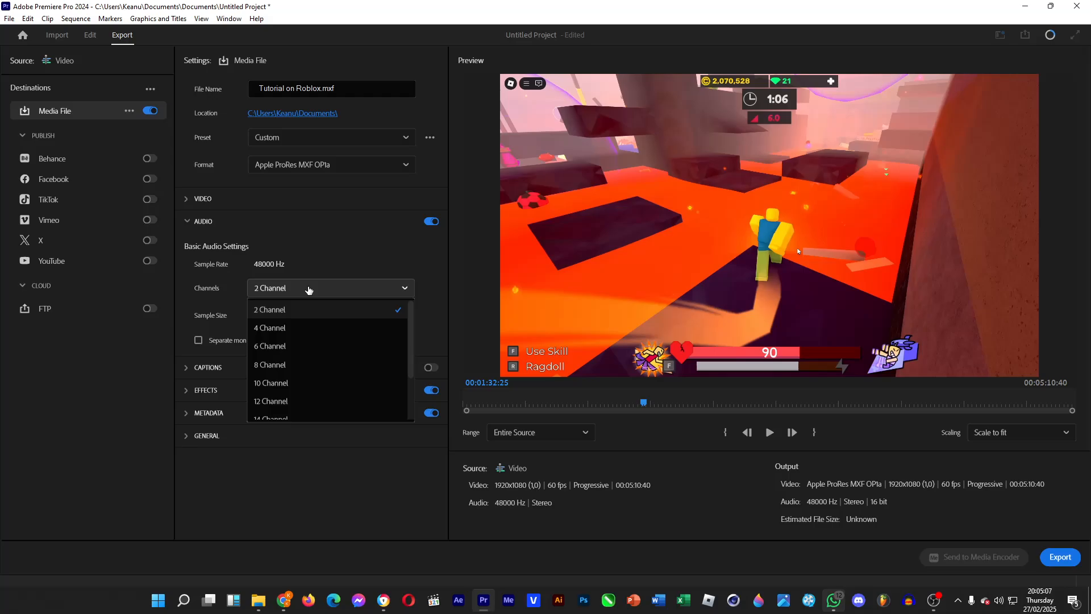
mouse_move(411, 322)
left_mouse_down()
mouse_move(413, 349)
mouse_move(417, 307)
left_mouse_up()
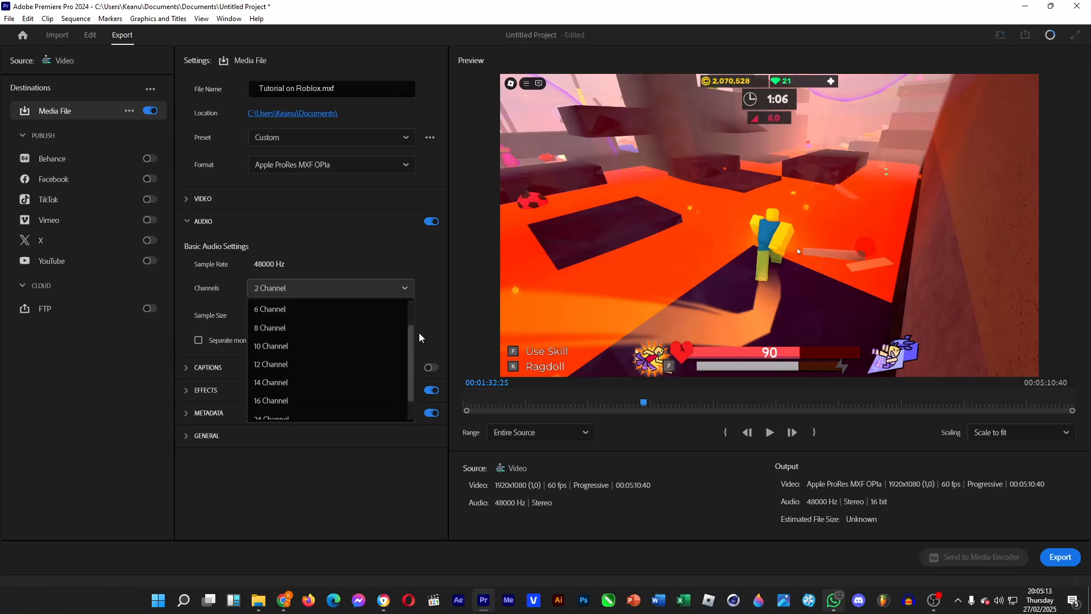
scroll(313, 384, "down", 3)
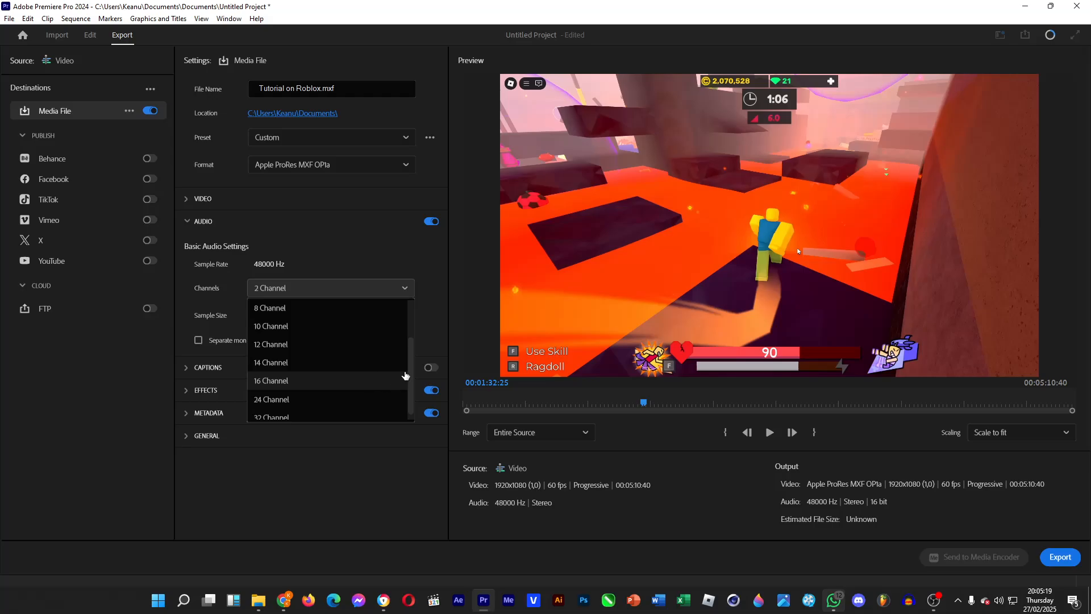
scroll(410, 372, "up", 2)
left_click(162, 381)
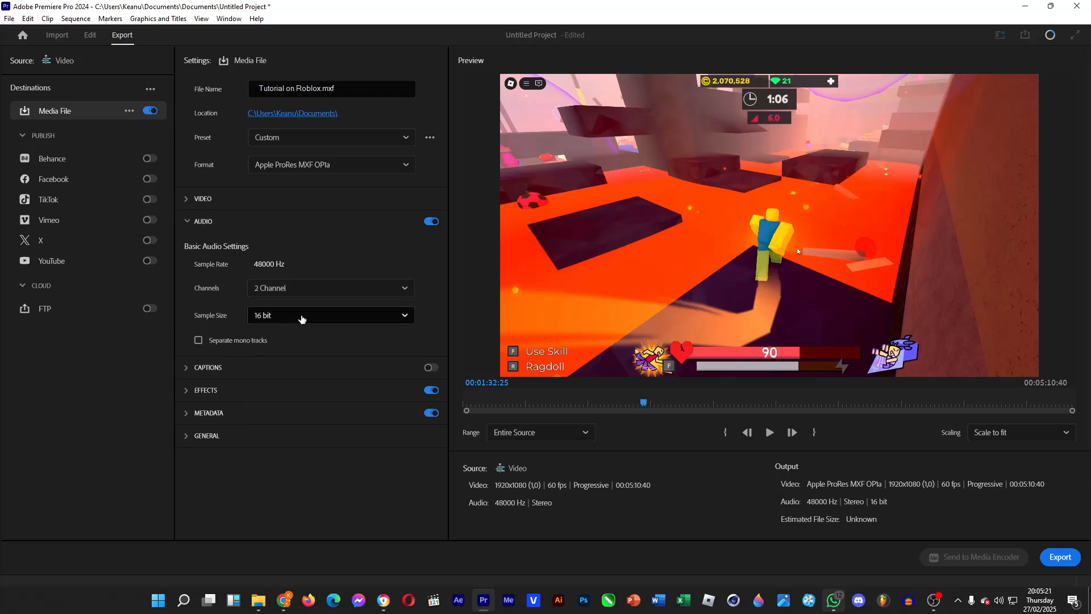
left_click(301, 317)
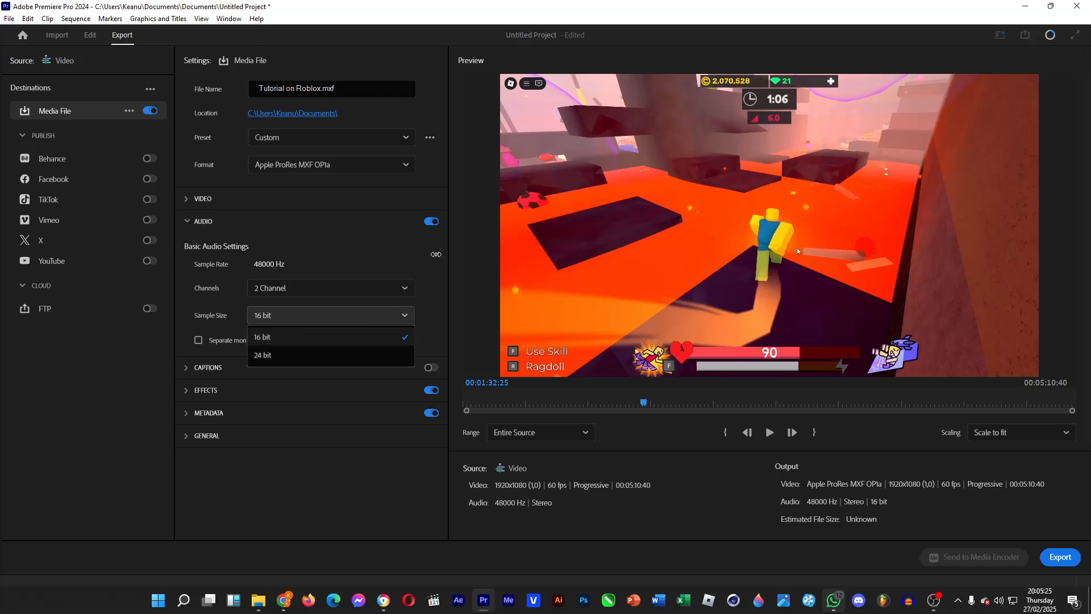
left_click(437, 259)
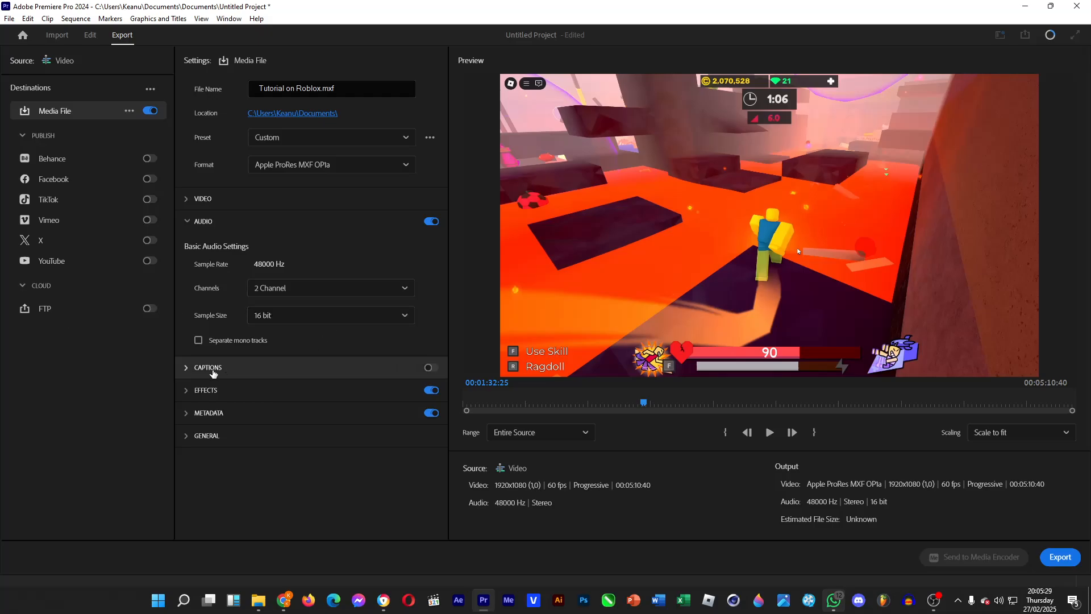
- Examine the captions and effects options in the export settings
left_click(187, 370)
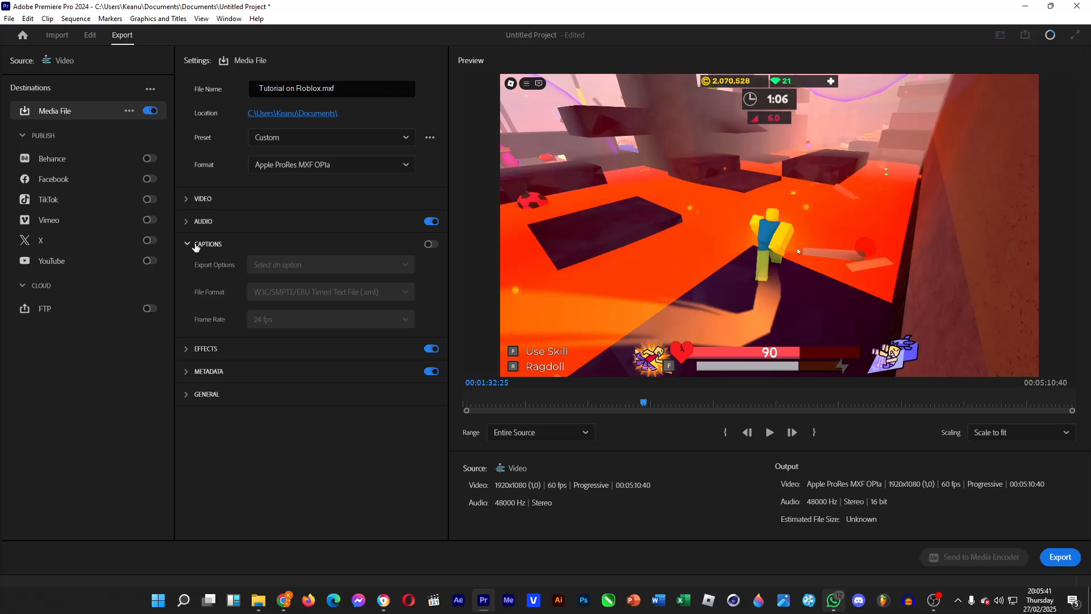
left_click(196, 245)
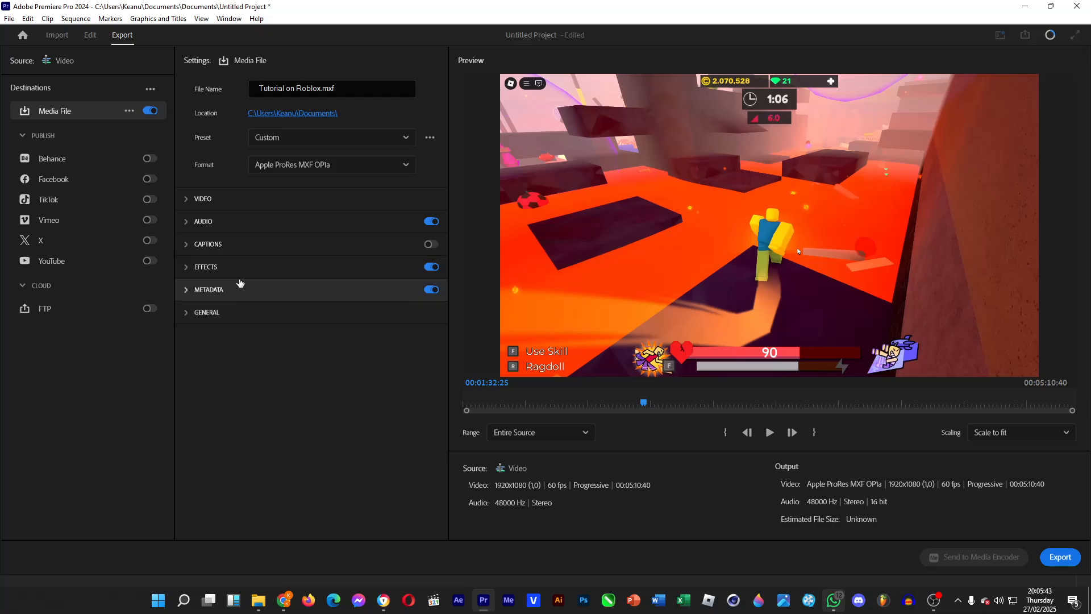
left_click(203, 268)
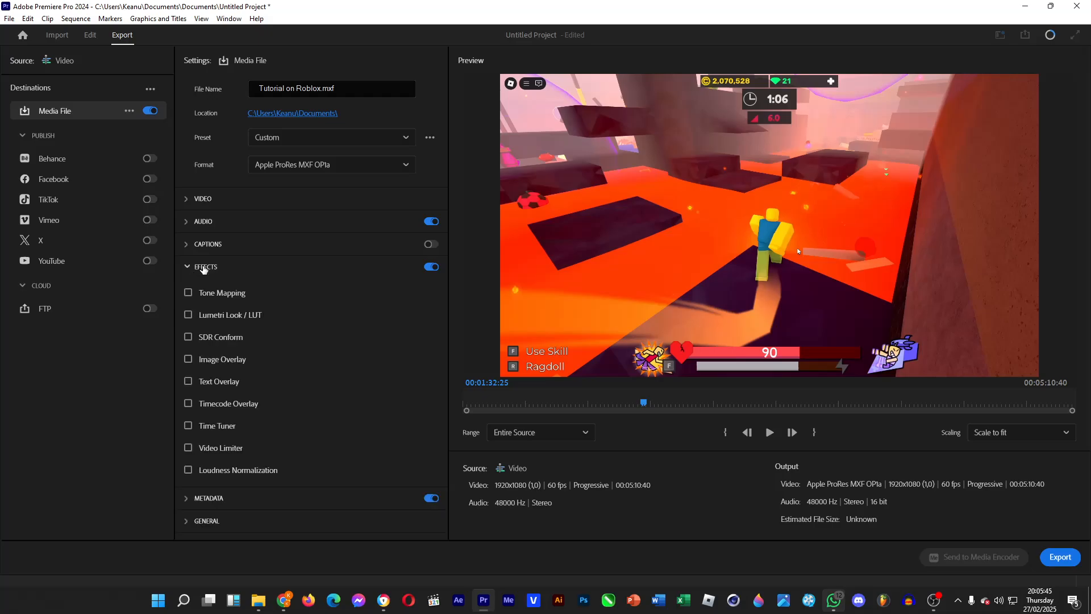
left_click(238, 261)
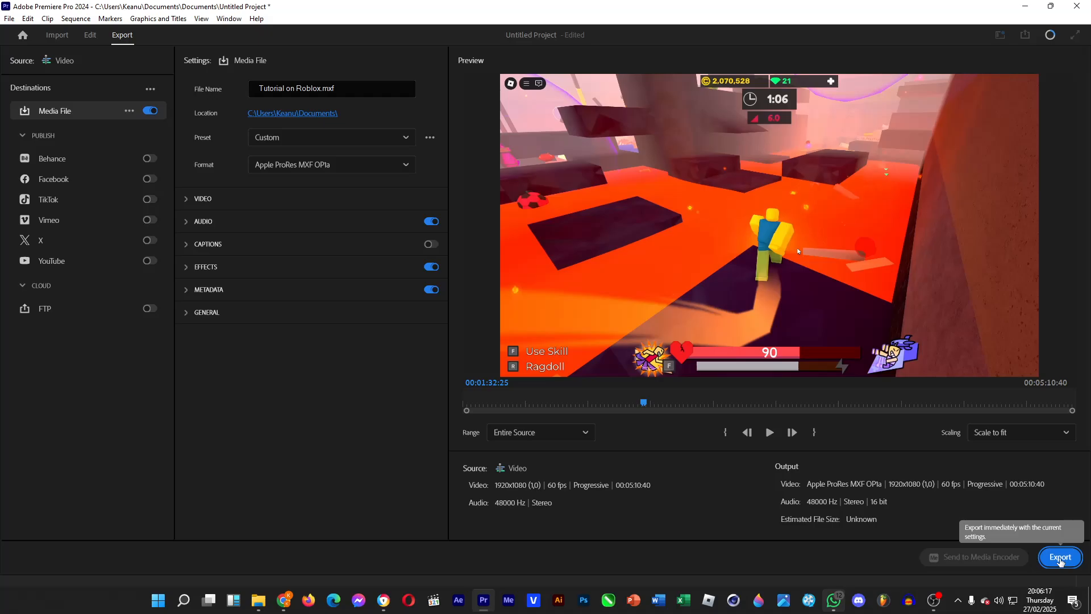
- Export the Video sequence immediately with the current settings
left_click(1061, 559)
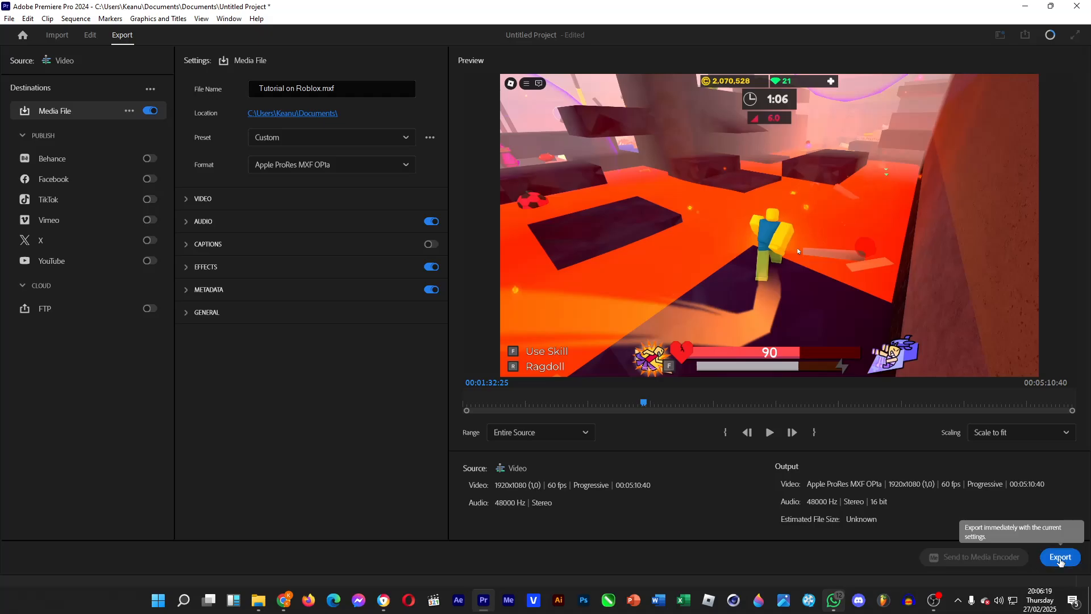